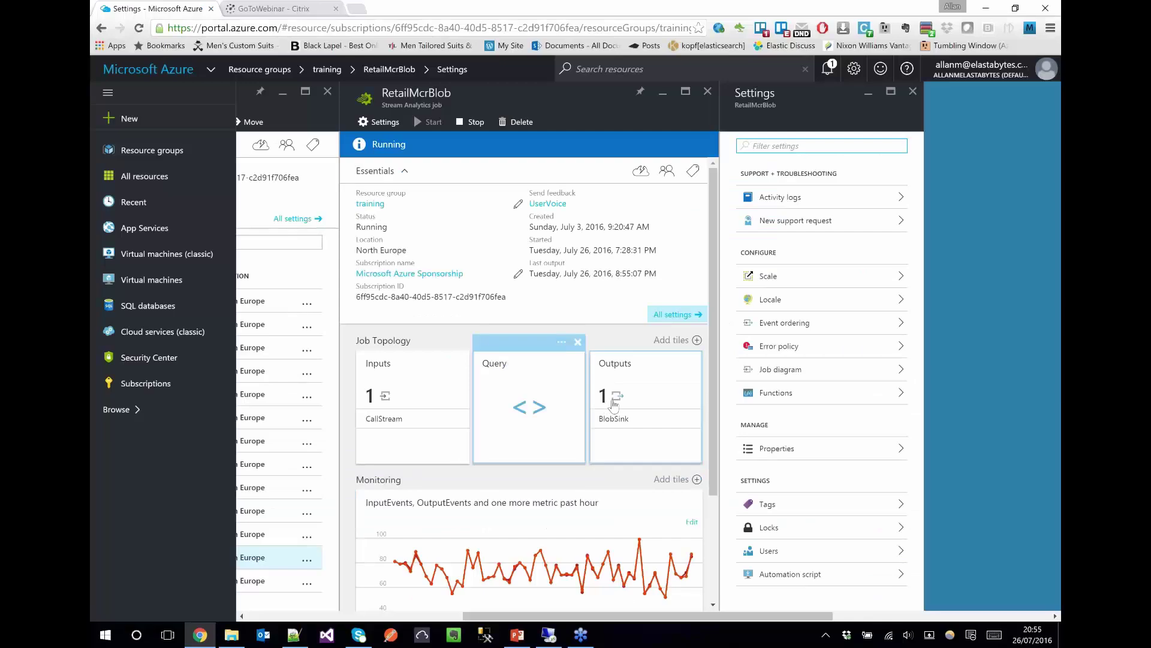
Open the BlobSink output details and mark the container, path pattern, event serialization format and delimiter settings
click(614, 404)
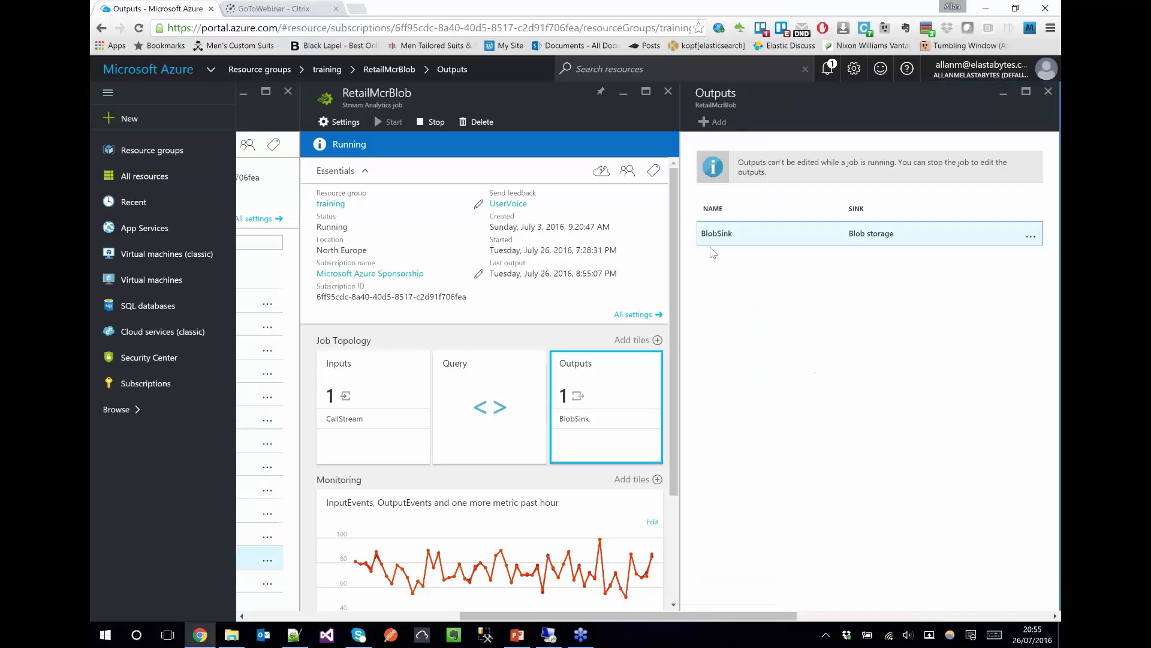
click(737, 231)
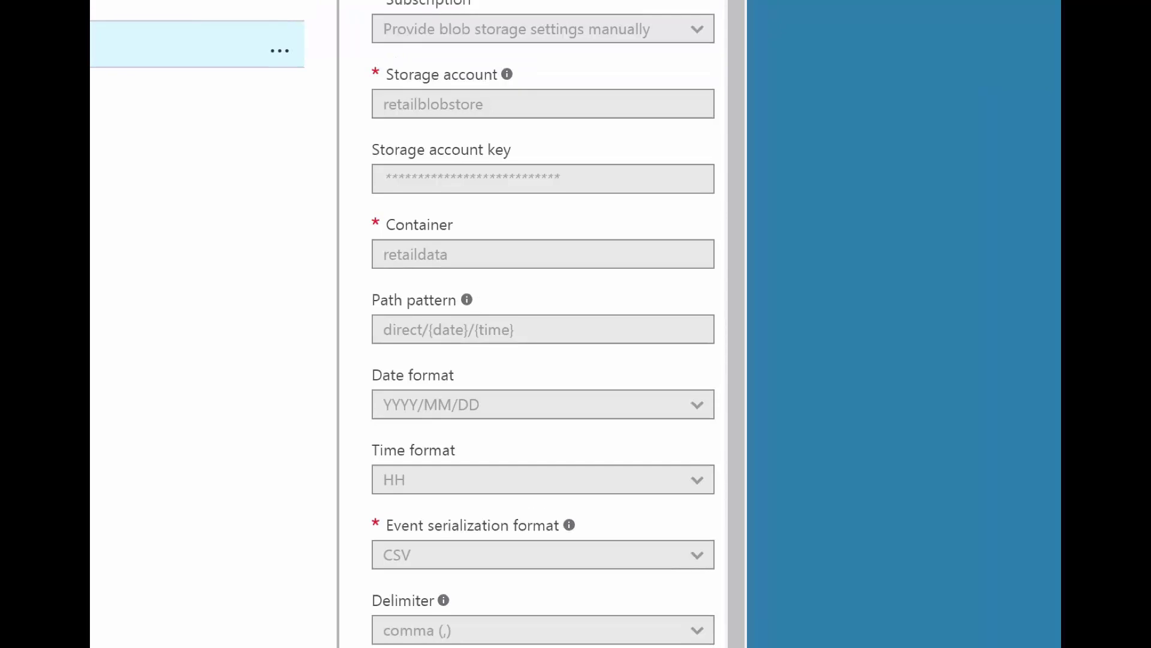
mouse_move(356, 220)
mouse_down()
mouse_move(386, 271)
mouse_move(512, 290)
mouse_up()
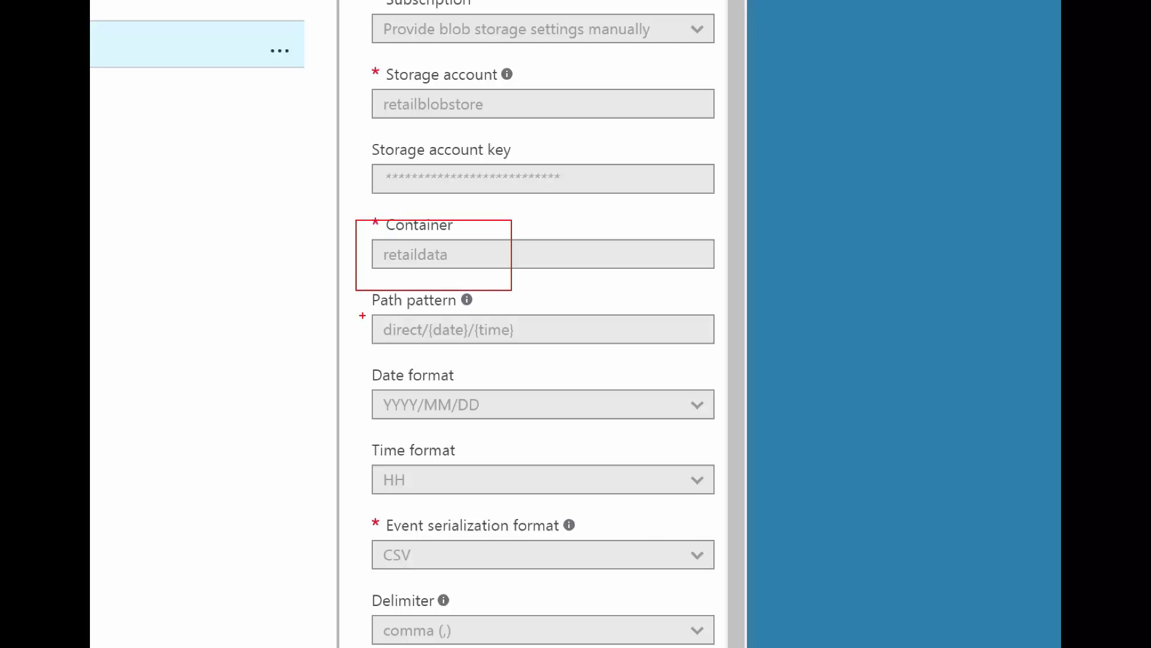
mouse_move(362, 308)
mouse_down()
mouse_move(380, 333)
mouse_move(577, 362)
mouse_up()
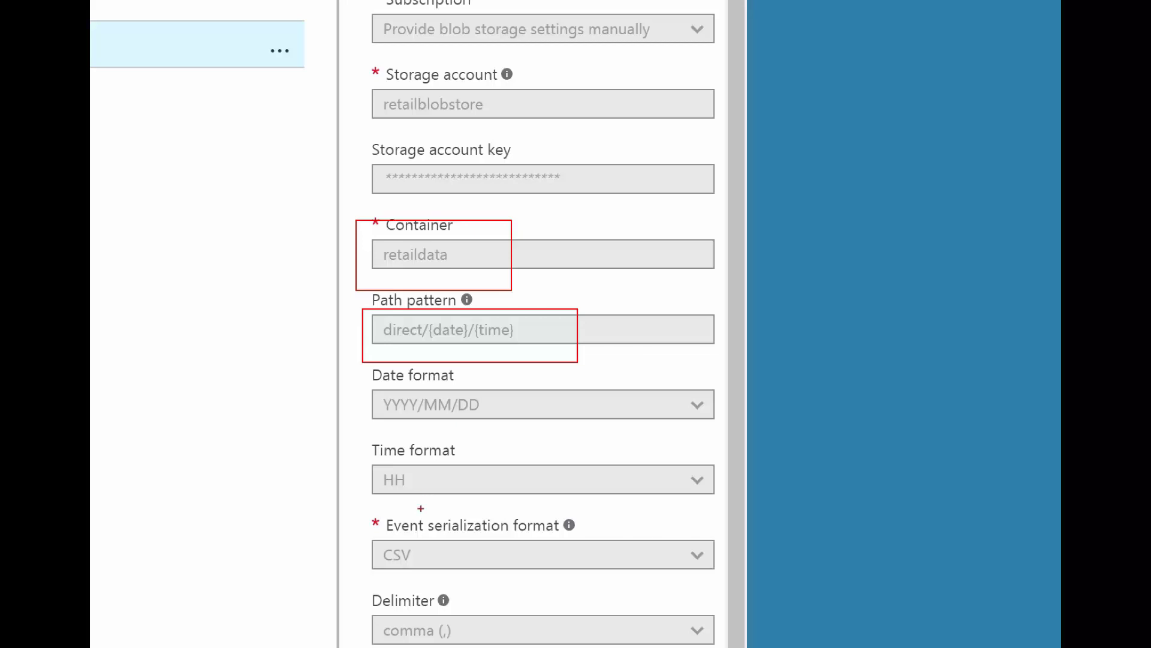
drag(362, 526, 450, 569)
drag(361, 609, 467, 640)
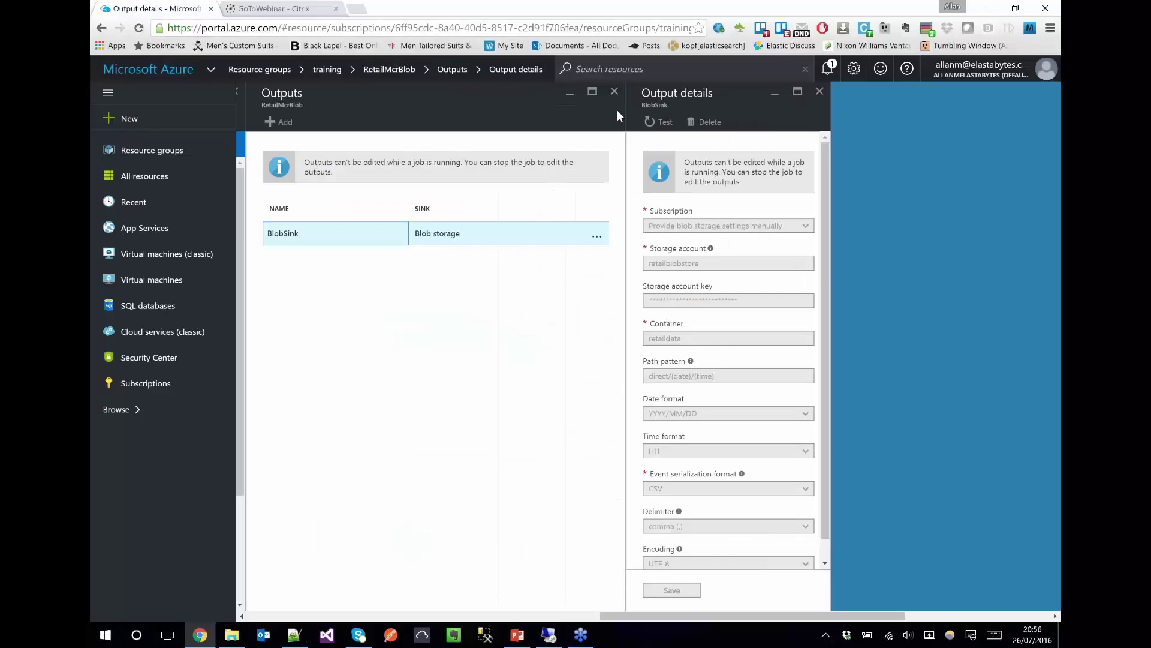
Close the output details and open the query of the RetailMcrBlob job for review
click(615, 92)
click(628, 118)
click(441, 410)
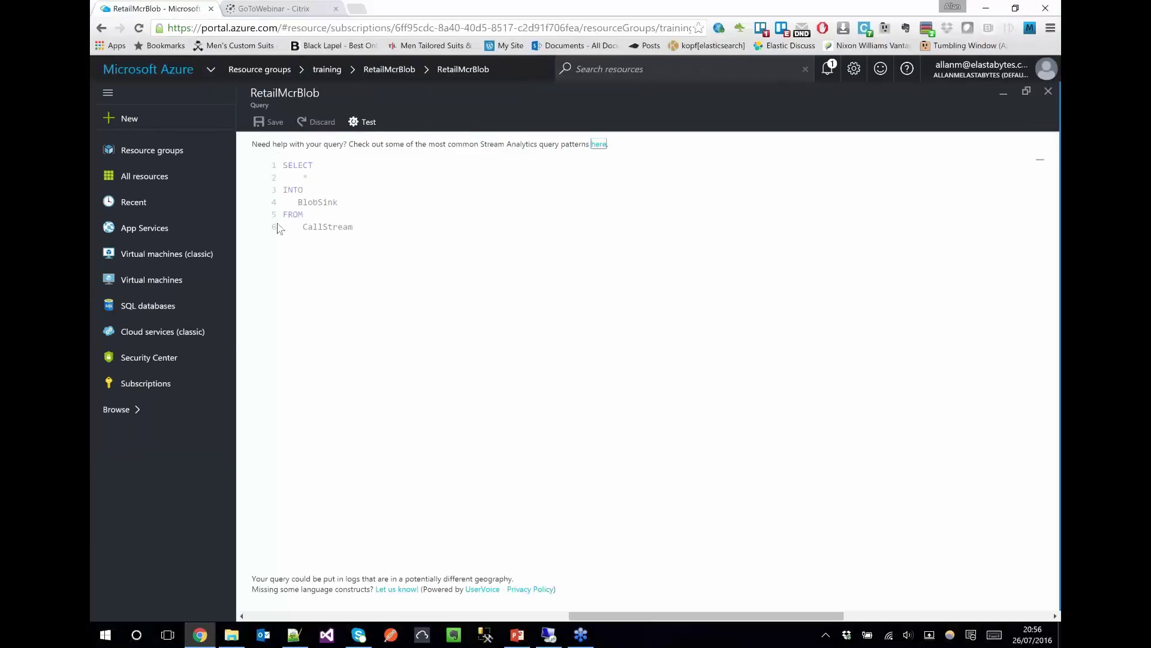
Switch to Azure Management Studio and expand the retaildata blob container down to the direct/2016/07 folder
click(422, 634)
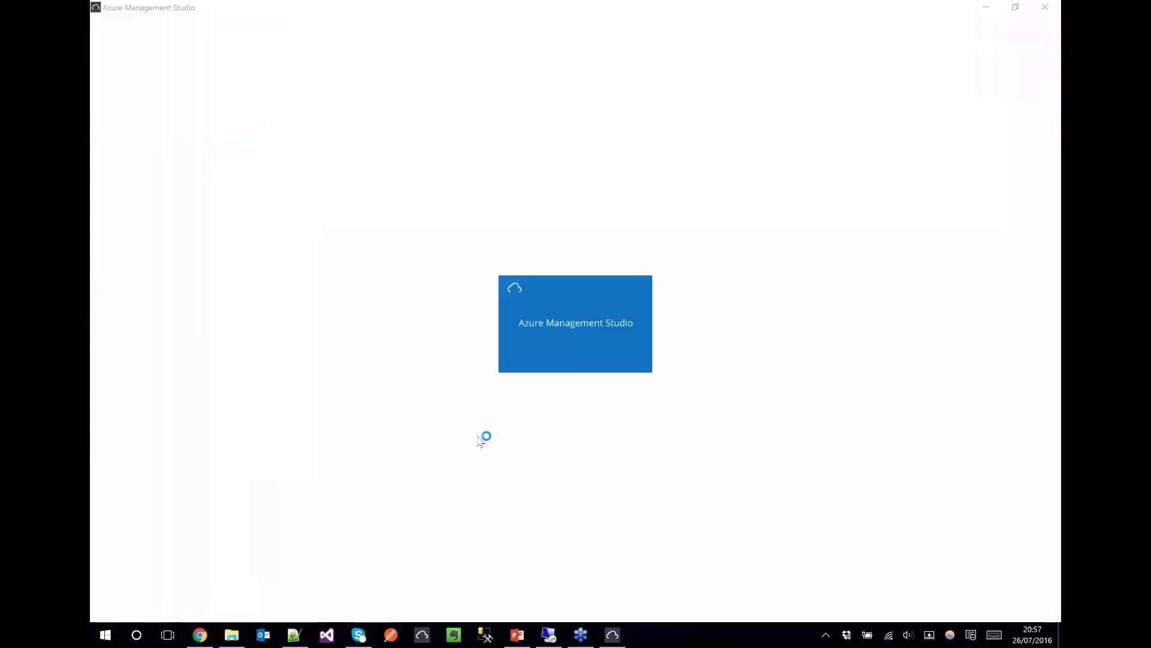
double_click(165, 162)
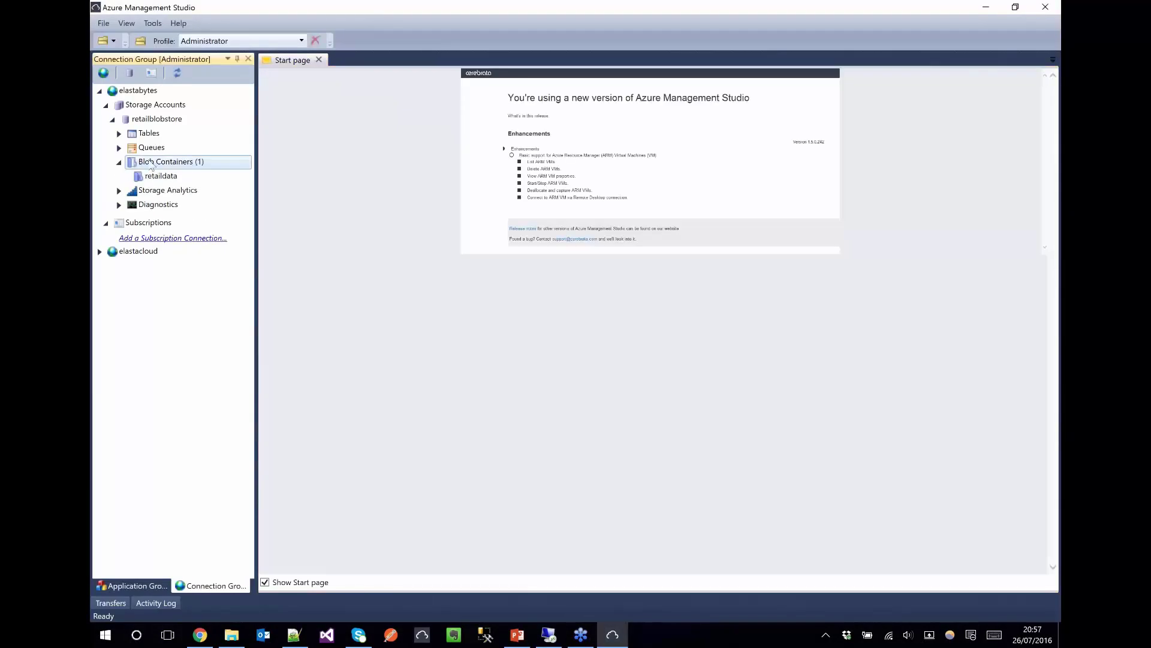
click(164, 177)
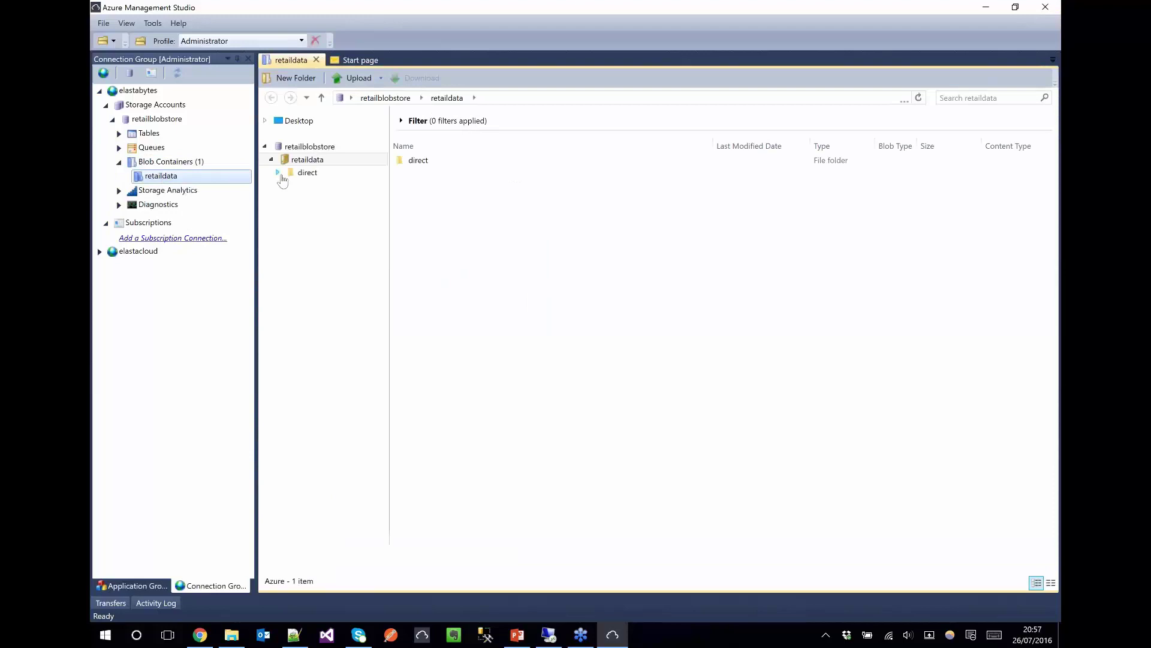
click(279, 174)
click(285, 186)
click(292, 199)
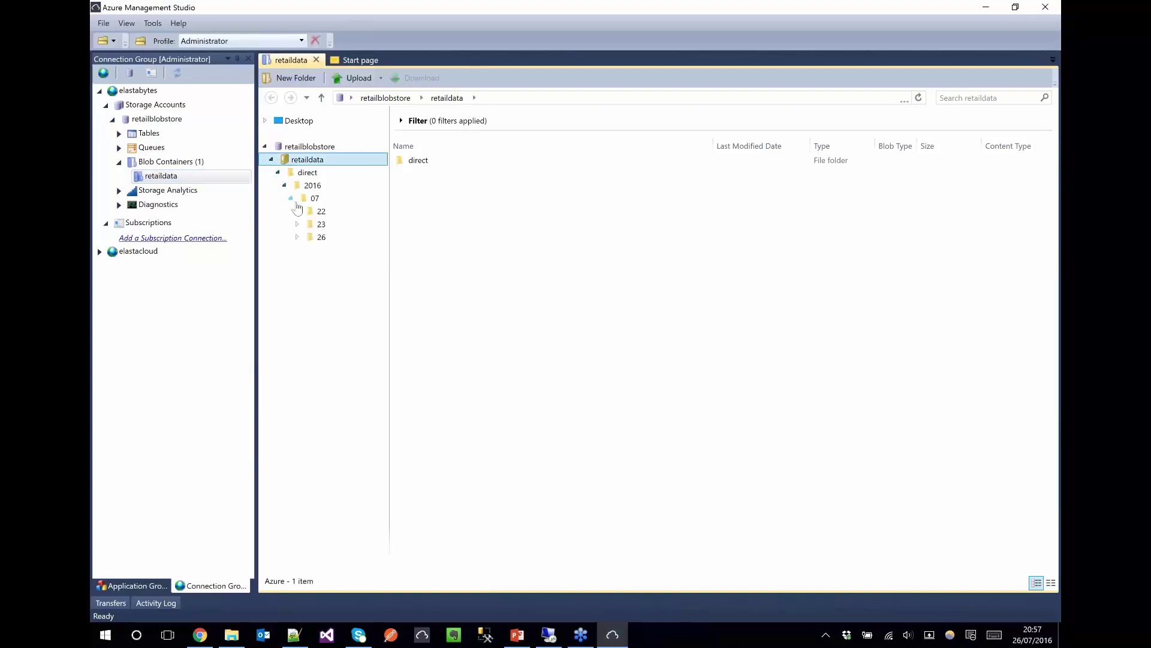
Open the CSV file in folder 26/19 to inspect its records, and close it again
click(296, 238)
click(326, 264)
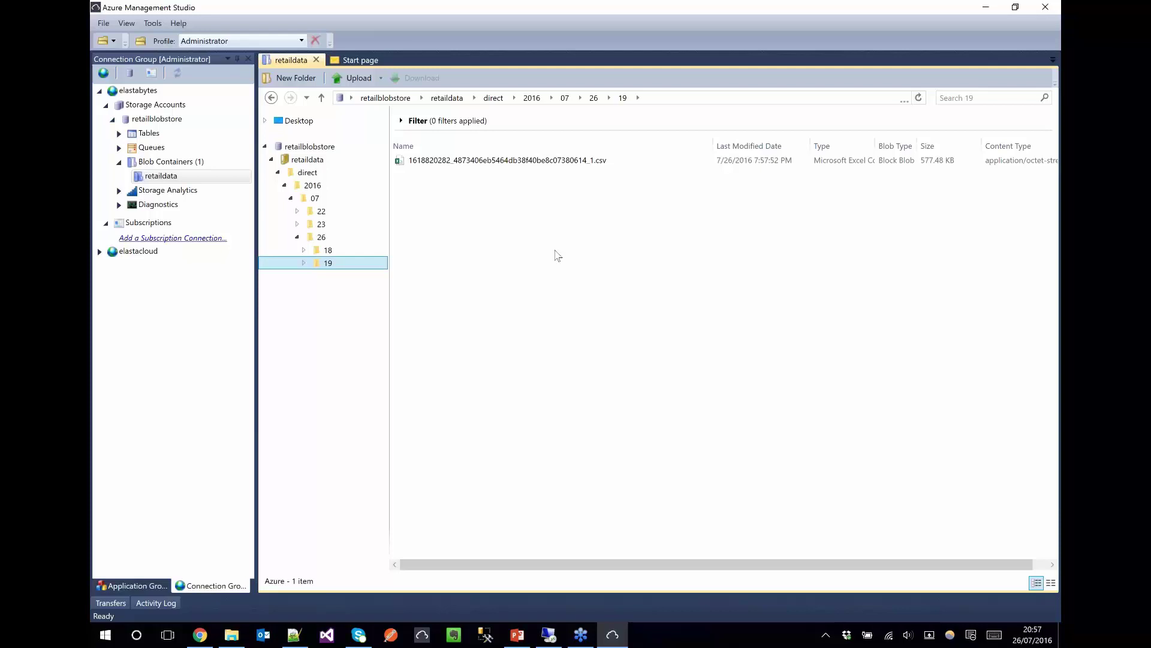
click(566, 161)
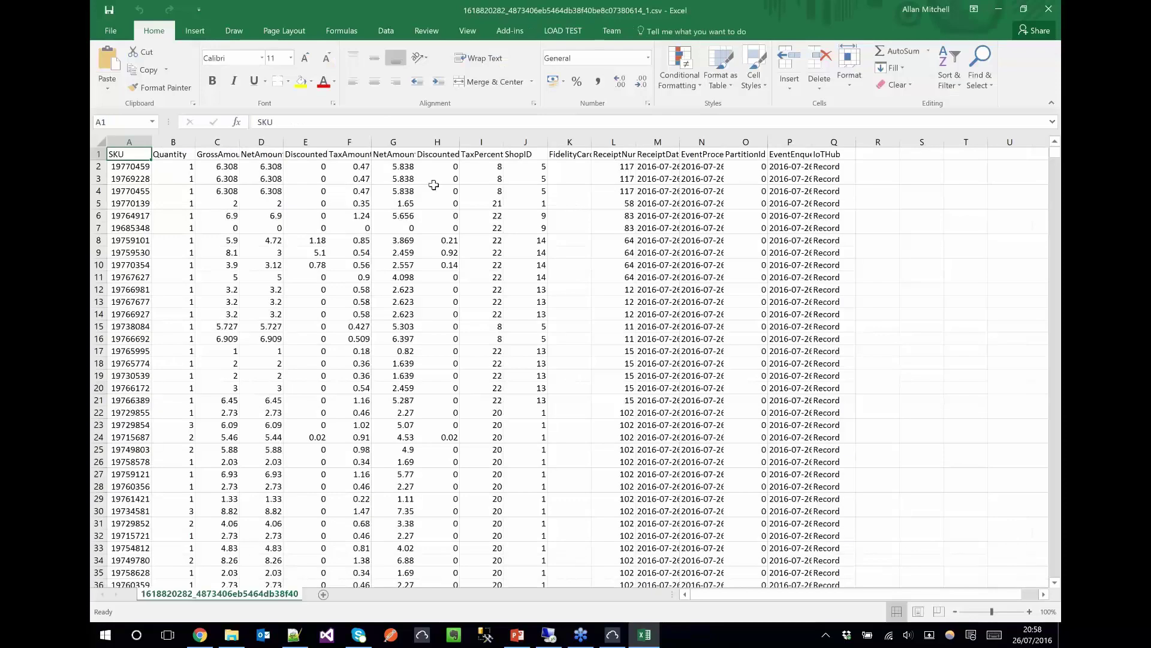
click(1048, 10)
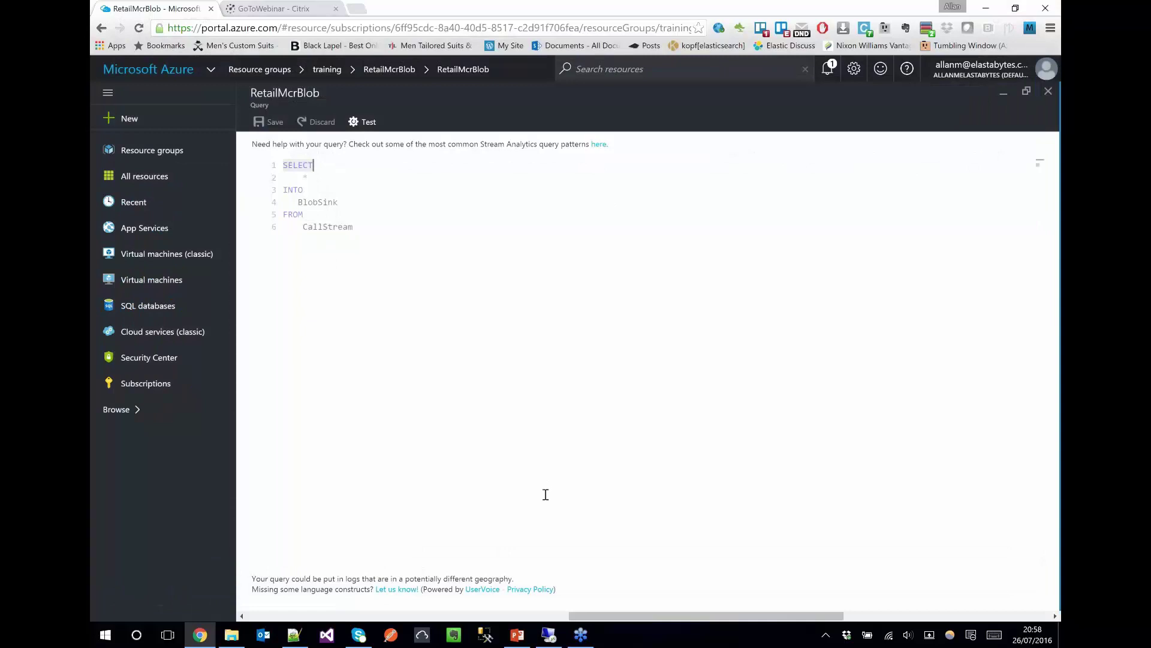
Return to the training resource group in the Azure portal and open the RetailMcrAgg job's query for review
click(701, 91)
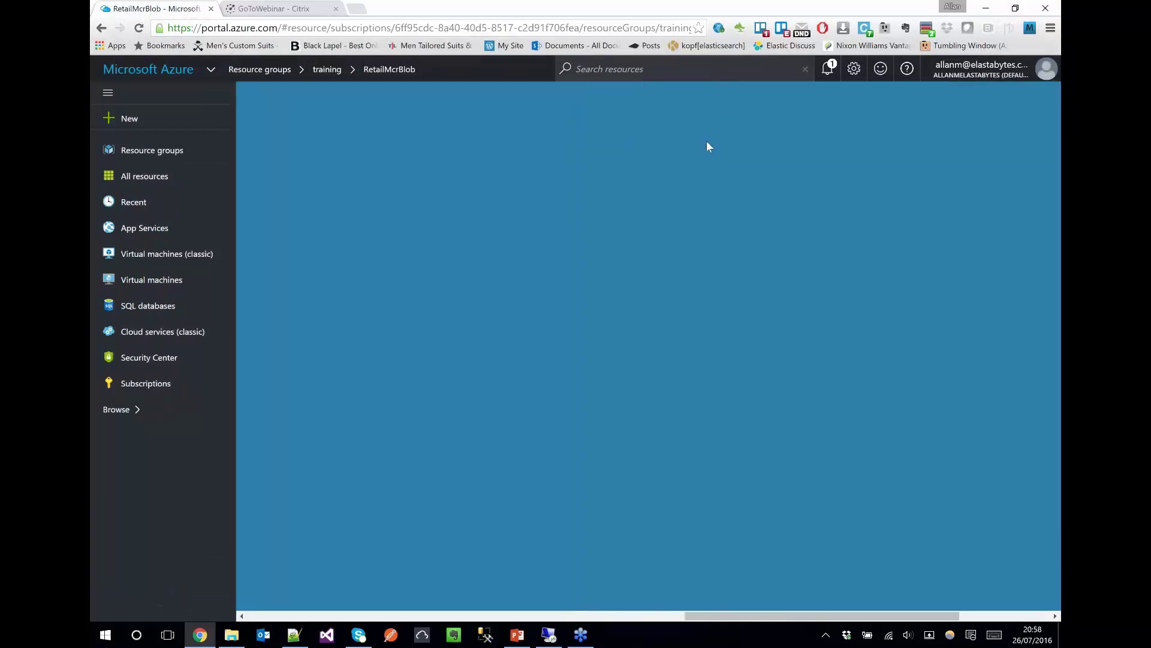
click(605, 92)
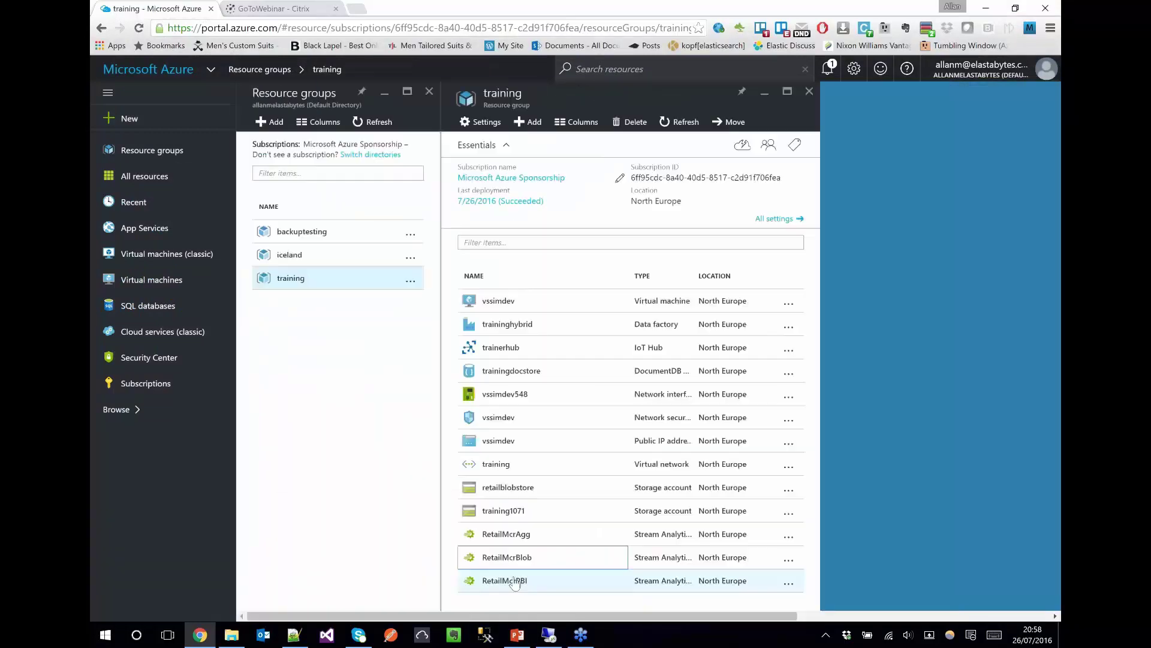
click(512, 536)
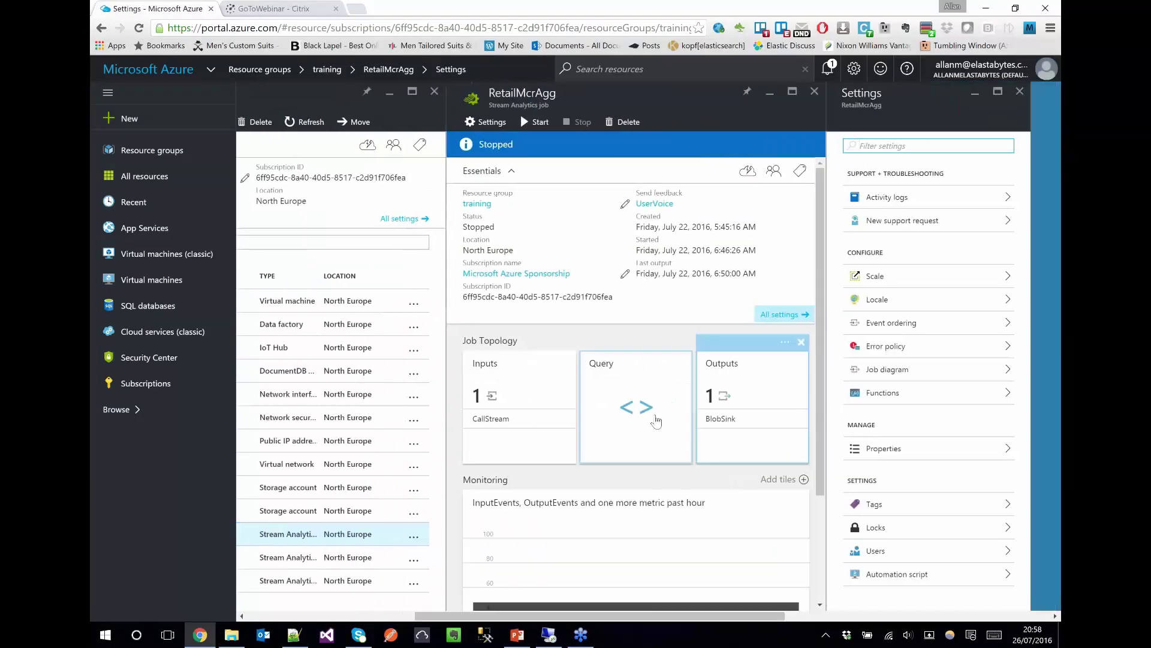
click(677, 427)
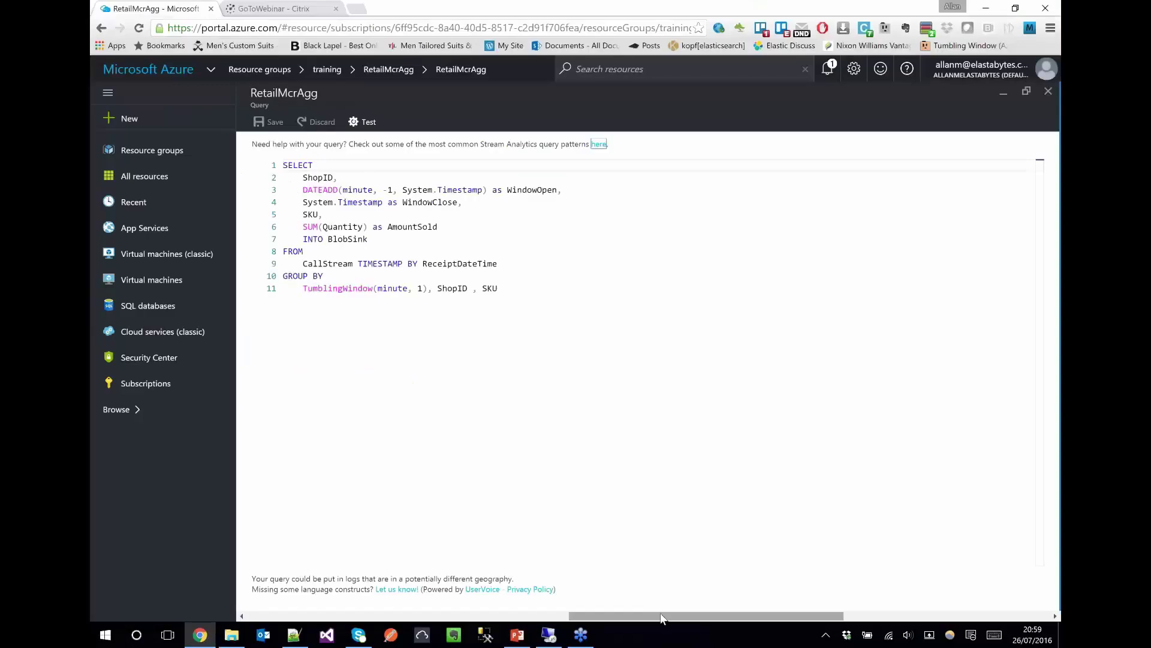
Leave the query and open the form for adding a machine learning function to the RetailMcrAgg job
drag(681, 615, 826, 617)
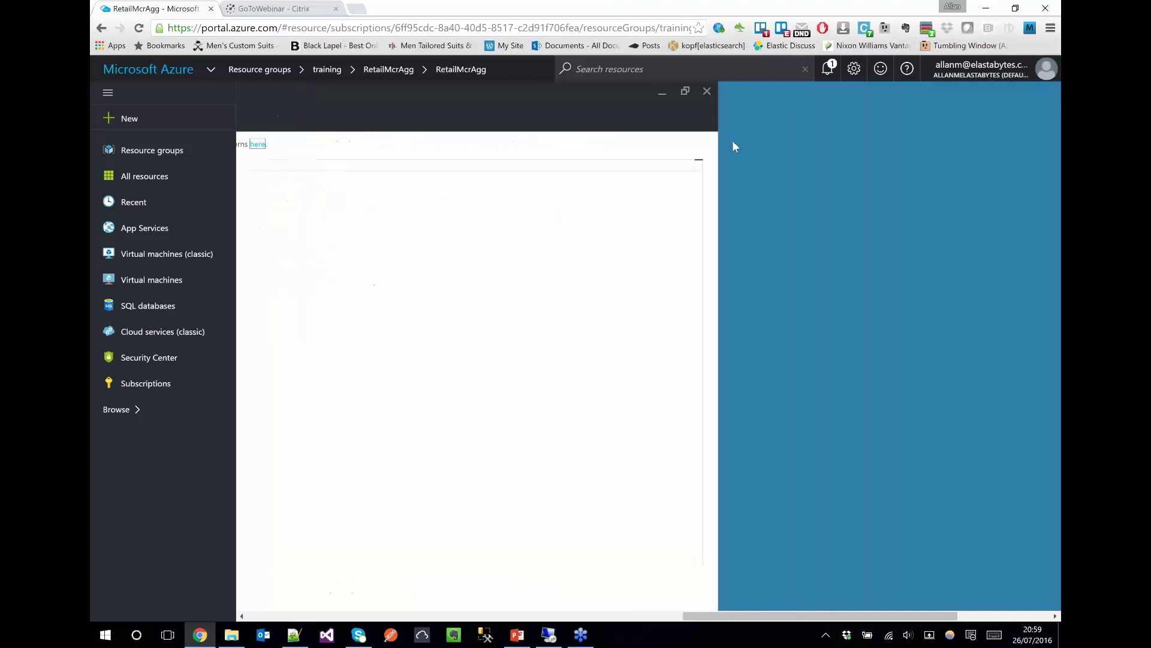
click(708, 92)
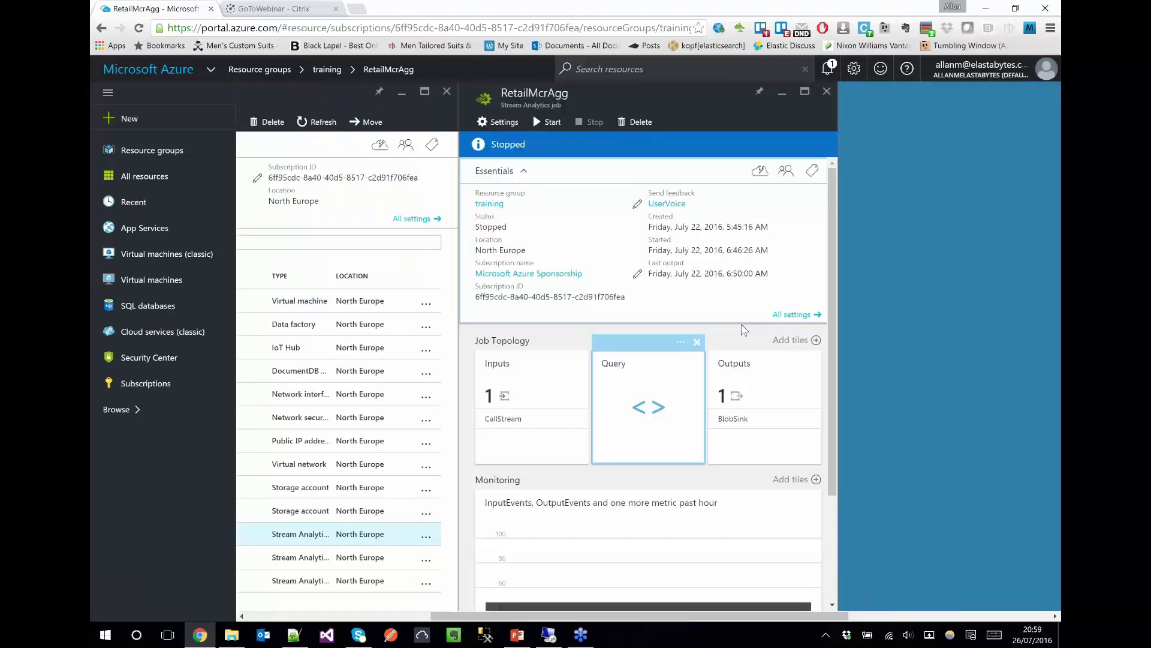
click(800, 322)
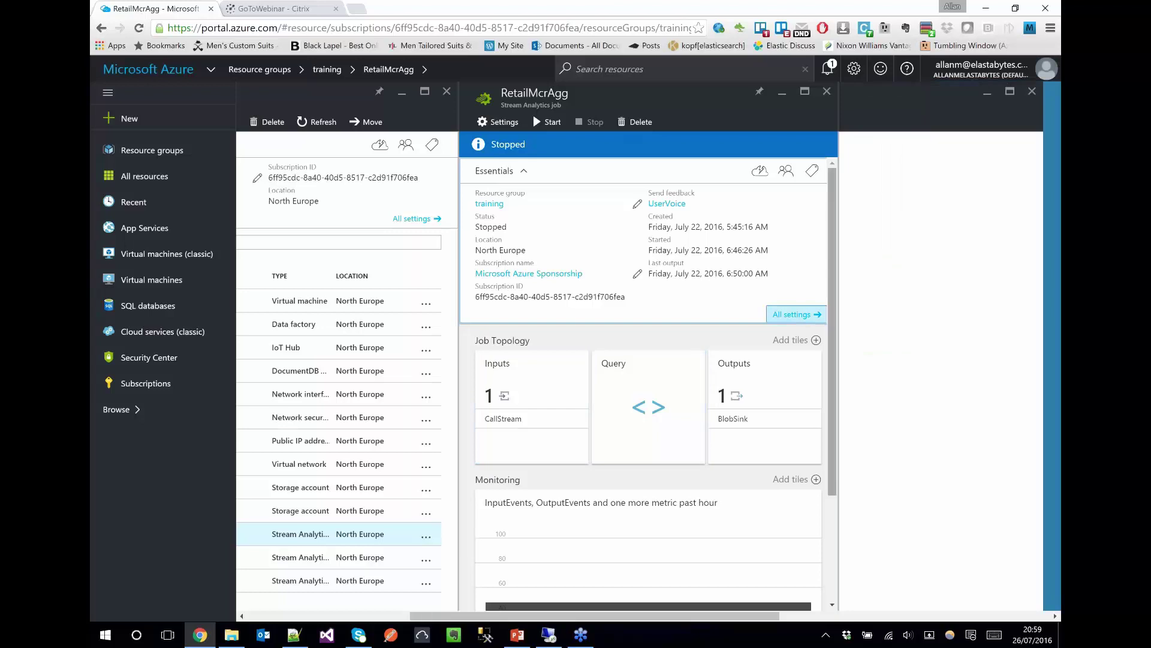
click(891, 400)
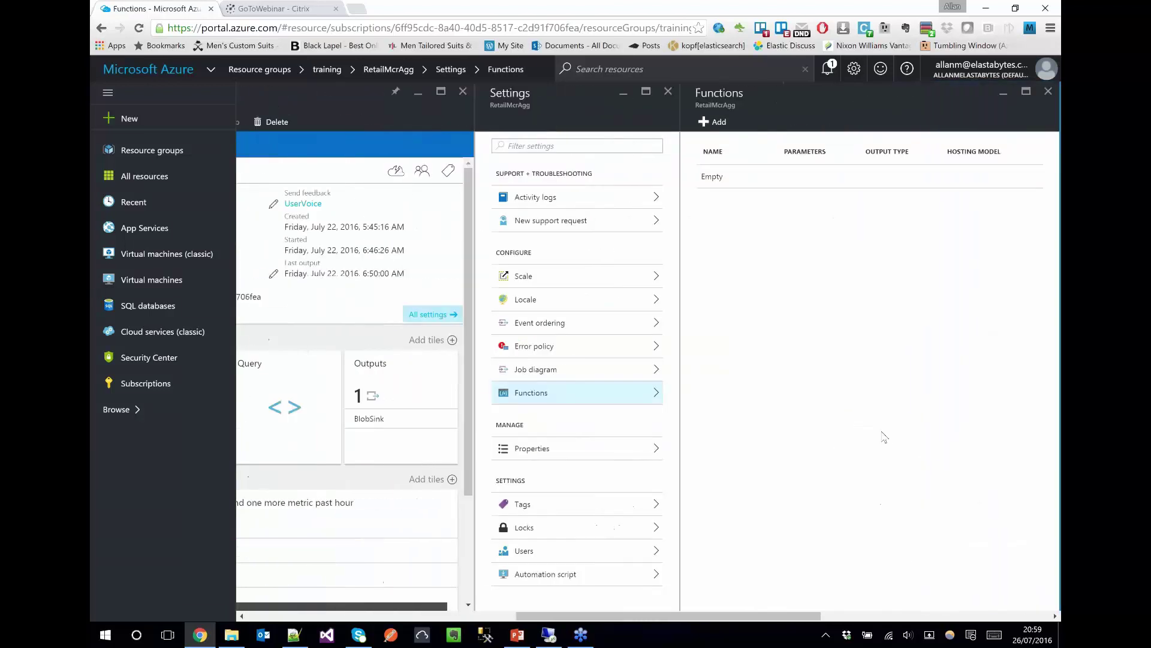
click(719, 122)
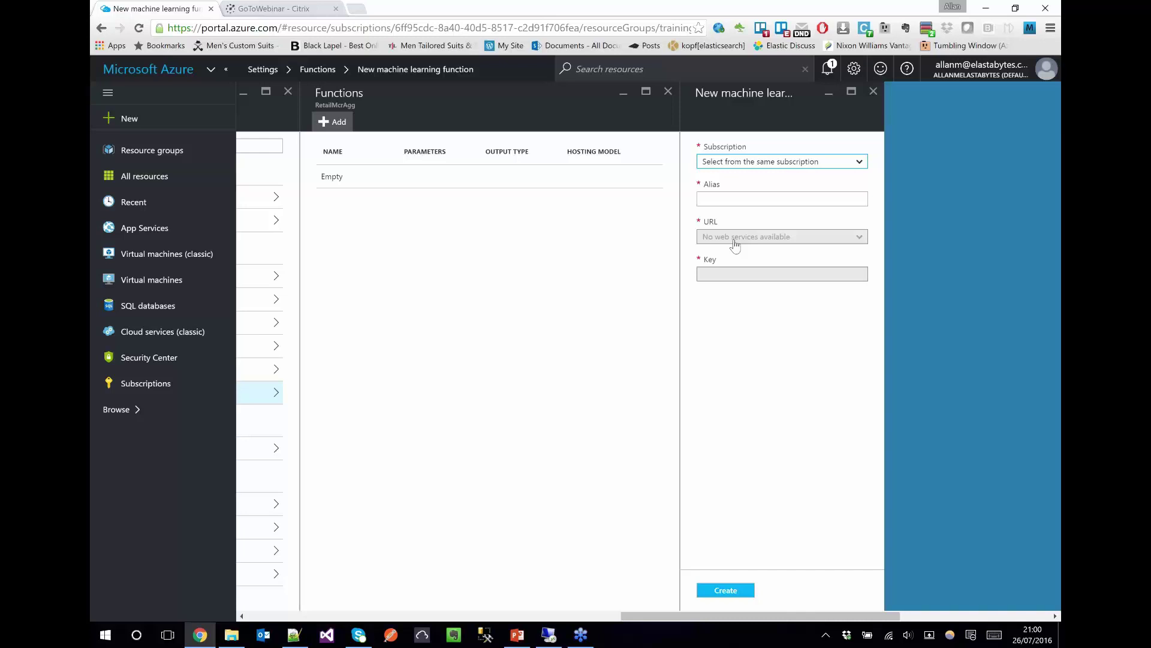
Close the new function form and the RetailMcrAgg job, returning to the list of resource groups
click(873, 91)
click(668, 91)
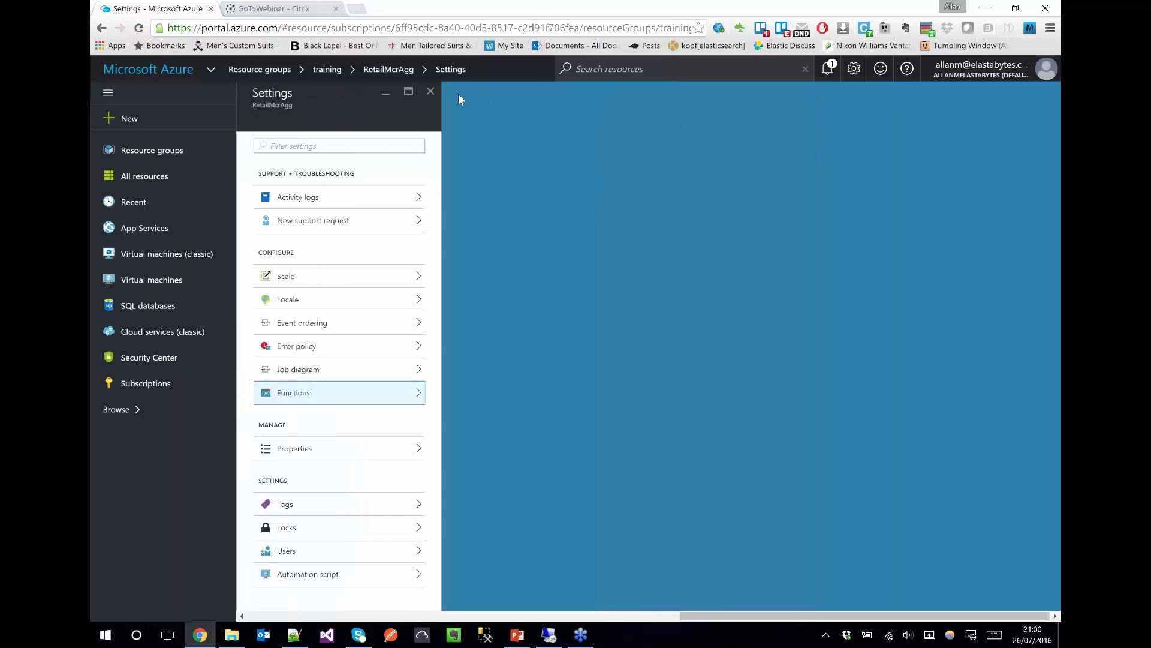
click(430, 91)
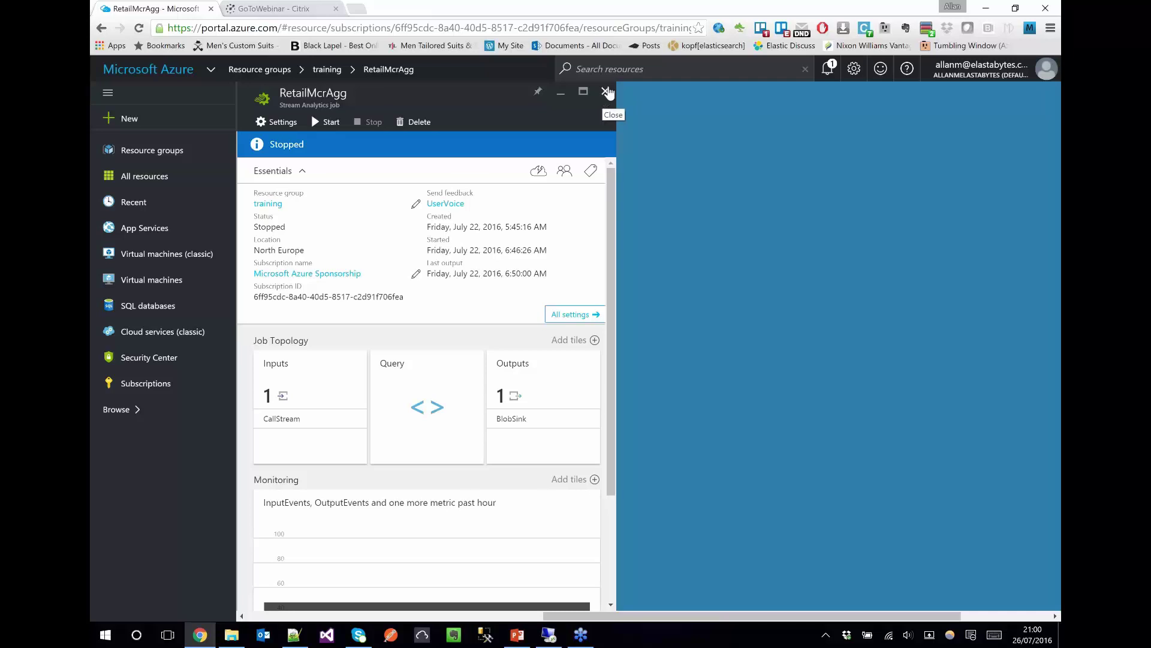
click(611, 96)
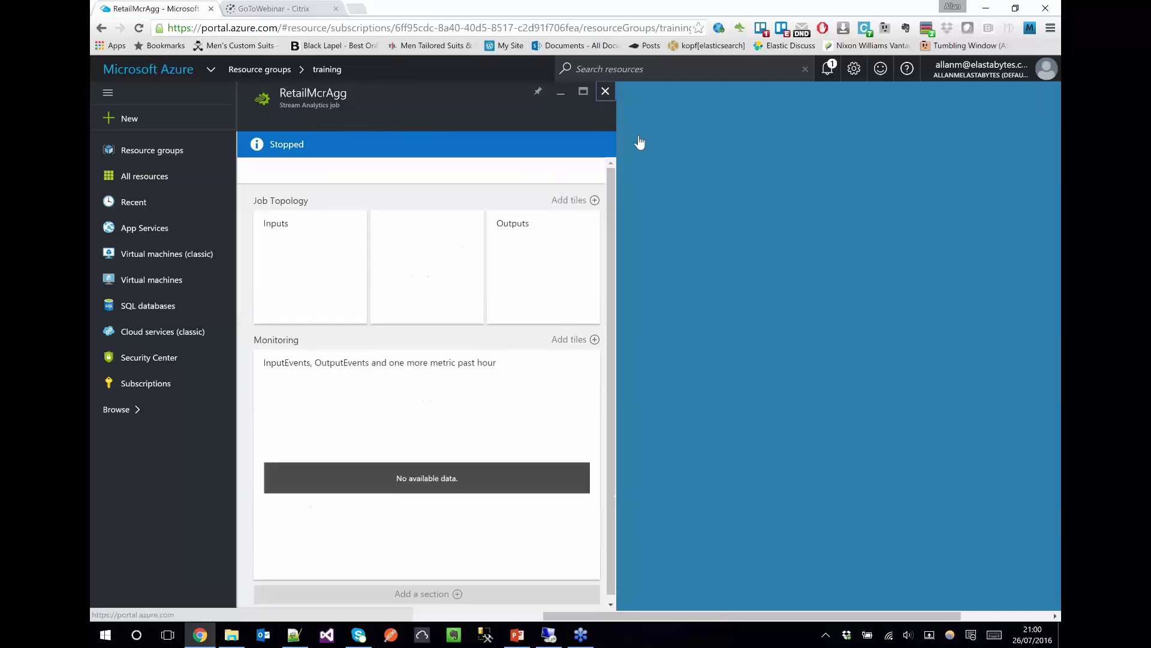
click(809, 94)
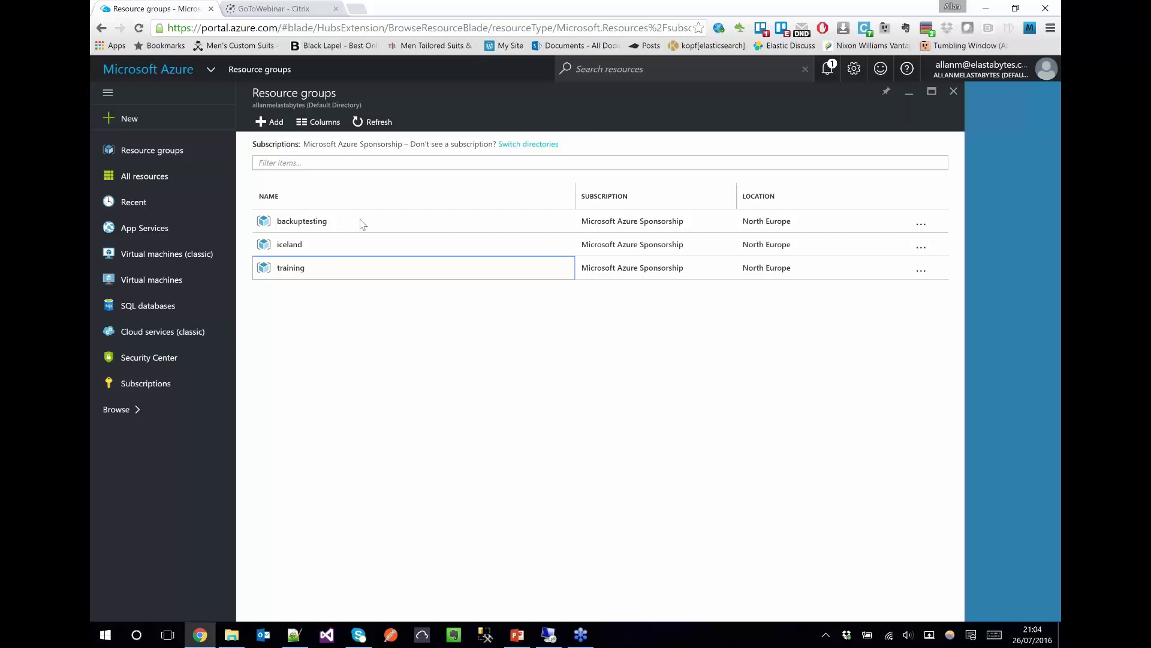
Open the RetailMcrBlob job in the training resource group and stop it
click(377, 273)
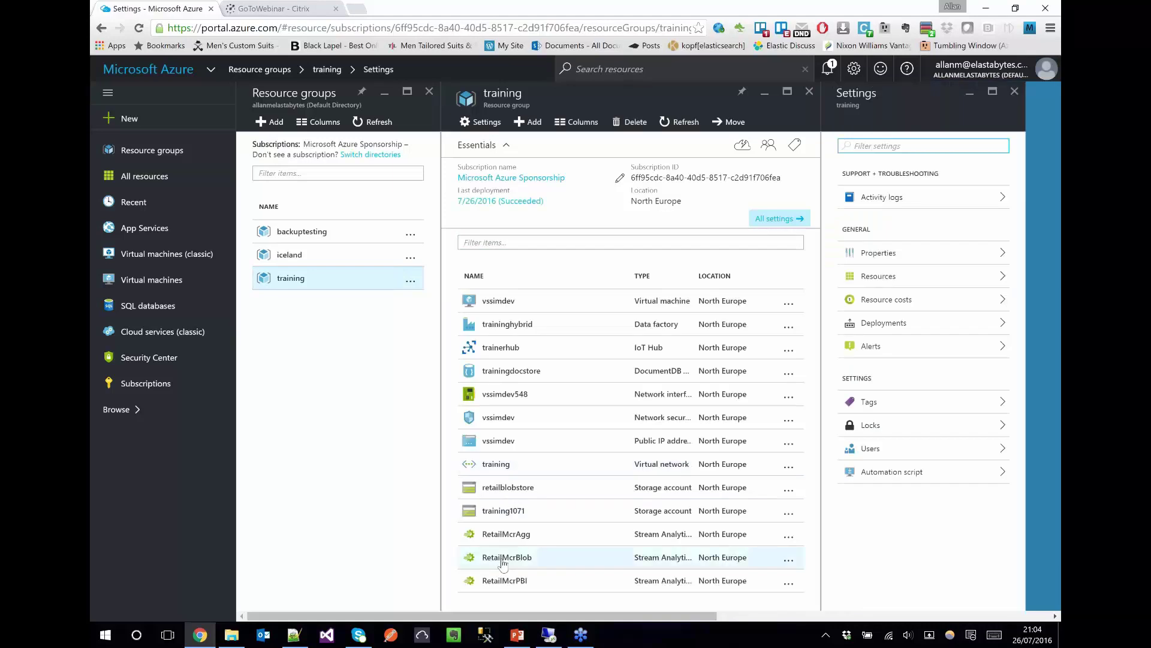
click(507, 557)
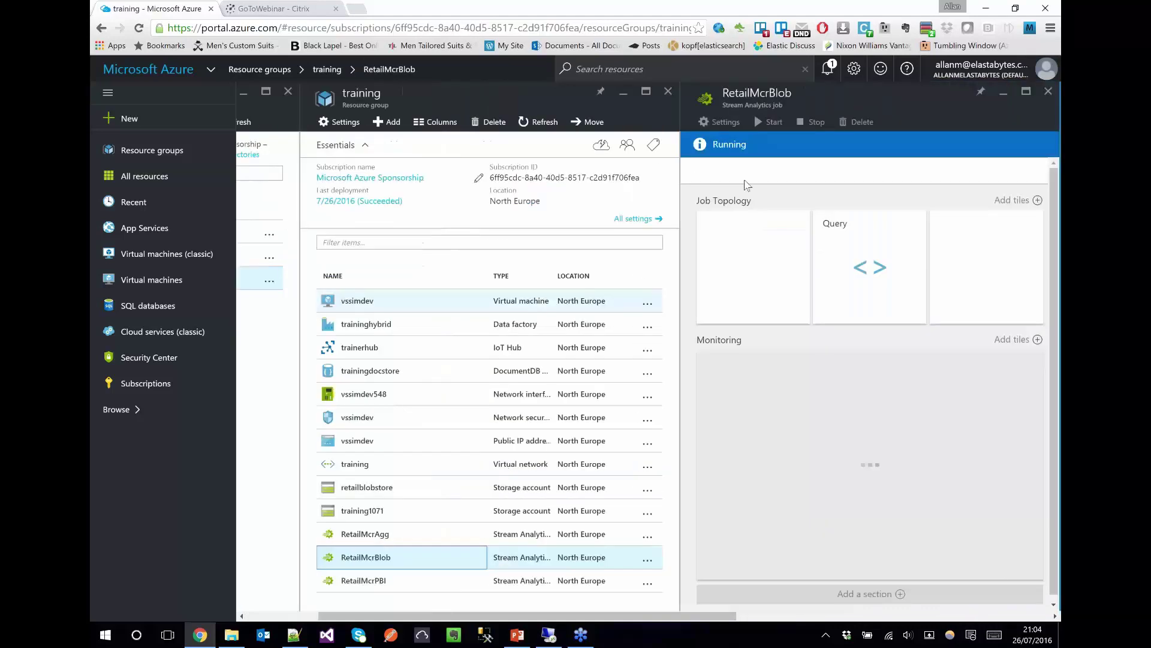
click(779, 124)
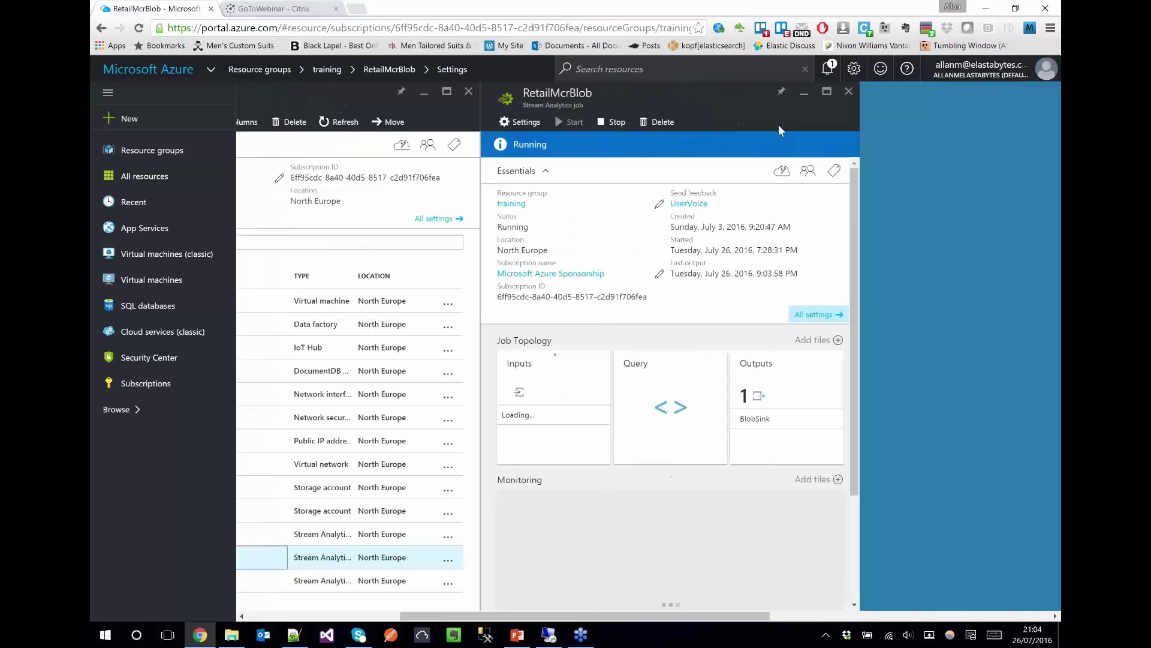
click(514, 209)
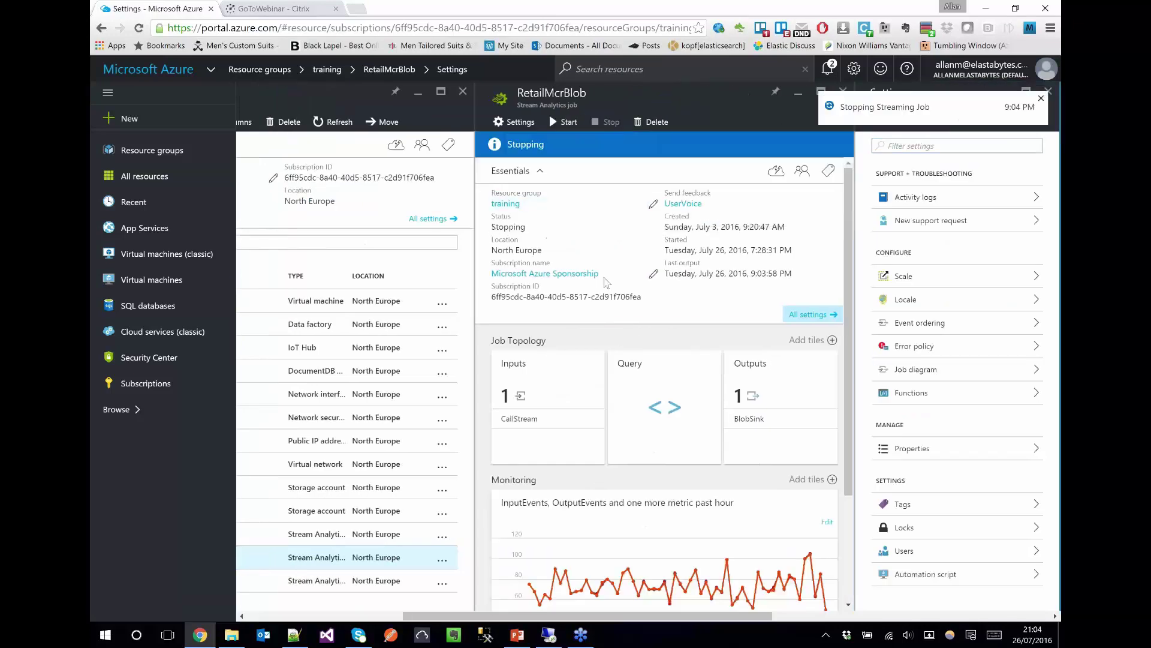
View the output start time options for starting the RetailMcrBlob job, and close them without starting it
click(565, 122)
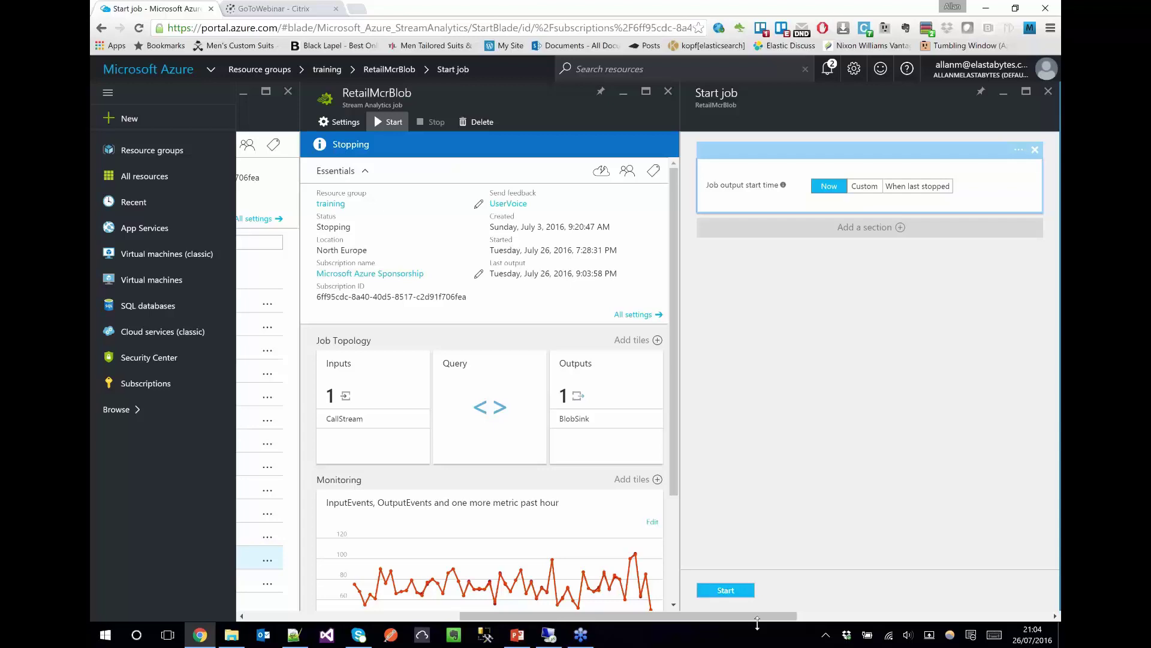
drag(768, 617, 804, 617)
click(962, 93)
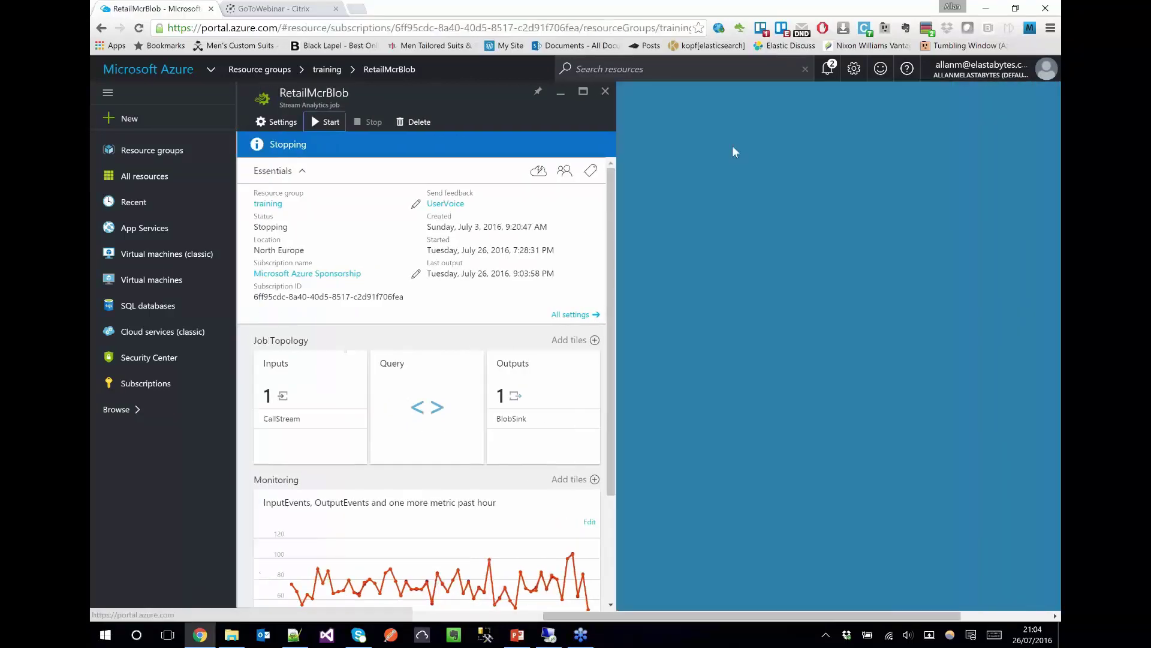